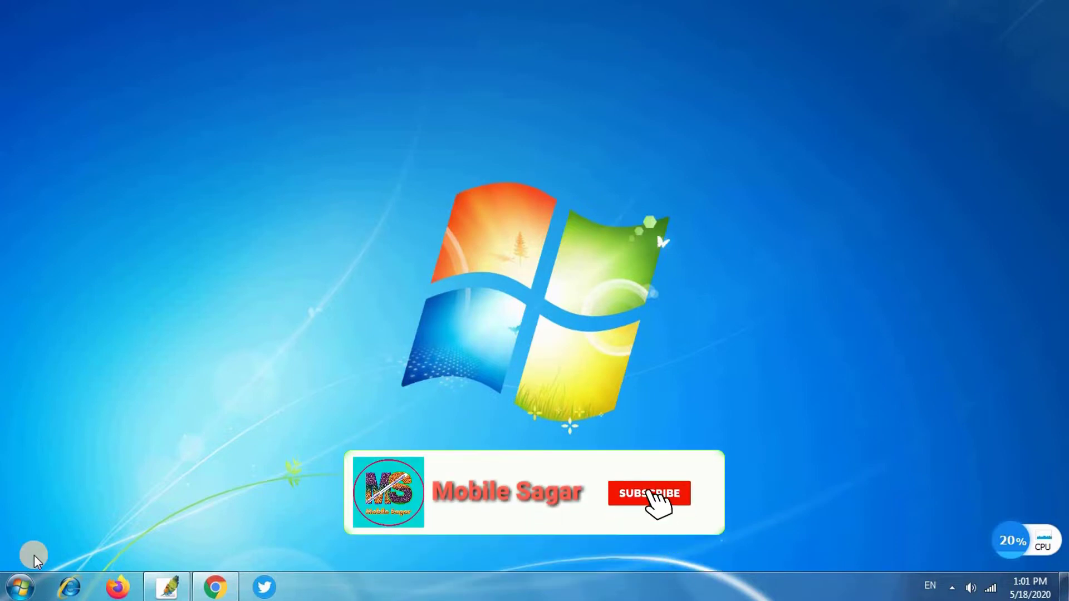
Switch to Chrome and review the eligibility notice and the heading of the stranded passenger registration form.
click(215, 587)
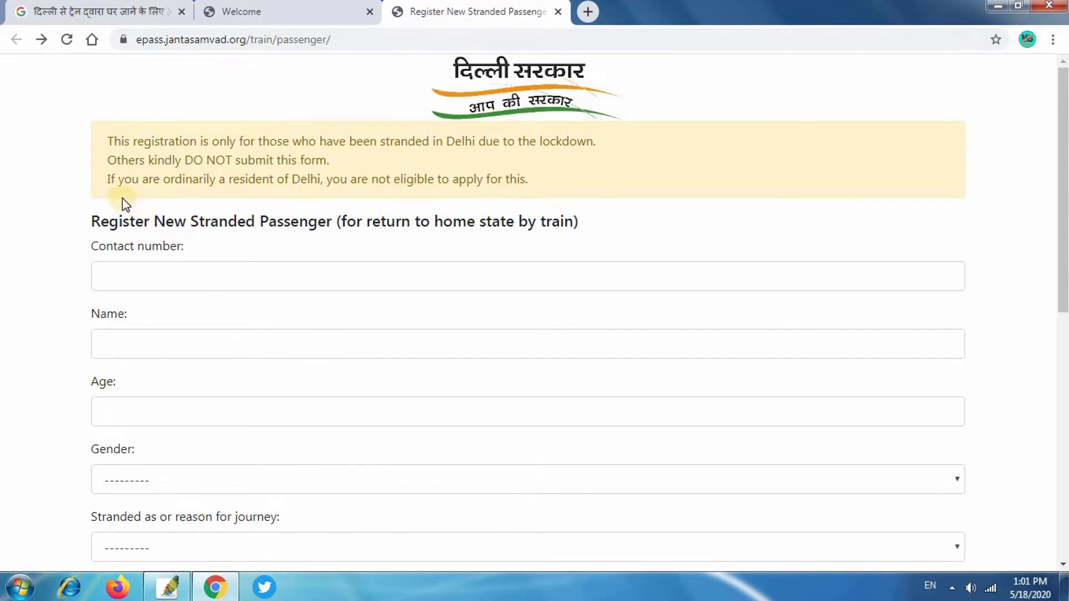
drag(106, 180, 524, 188)
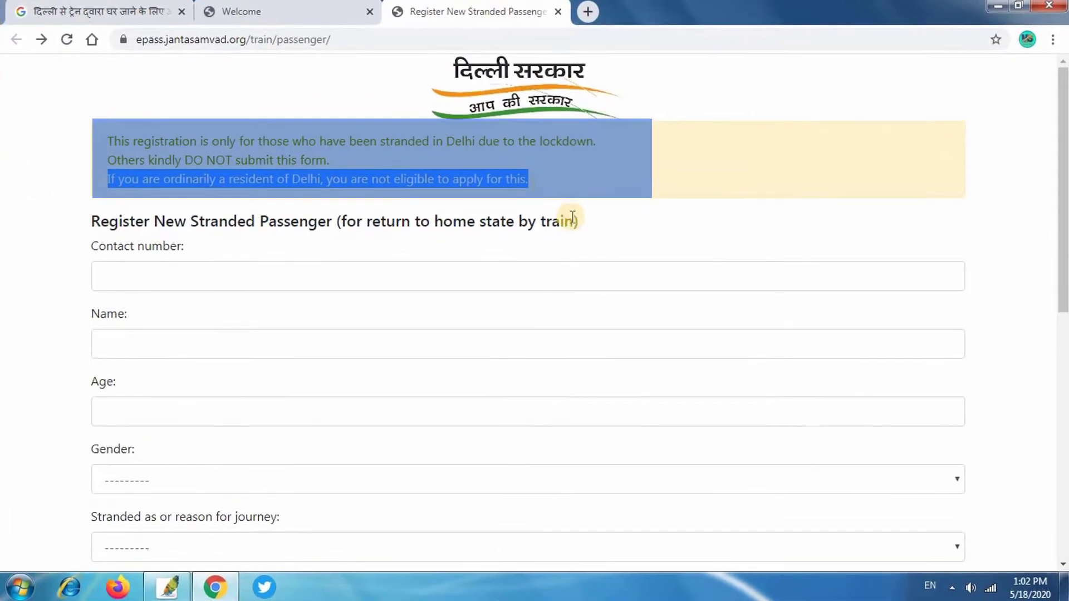
click(573, 218)
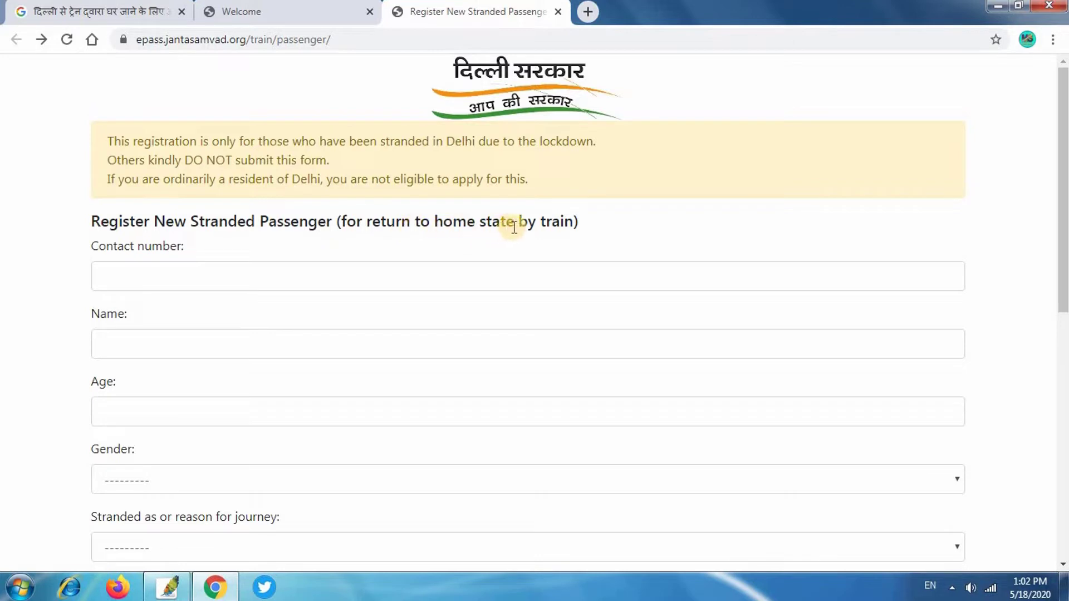
drag(577, 227, 342, 222)
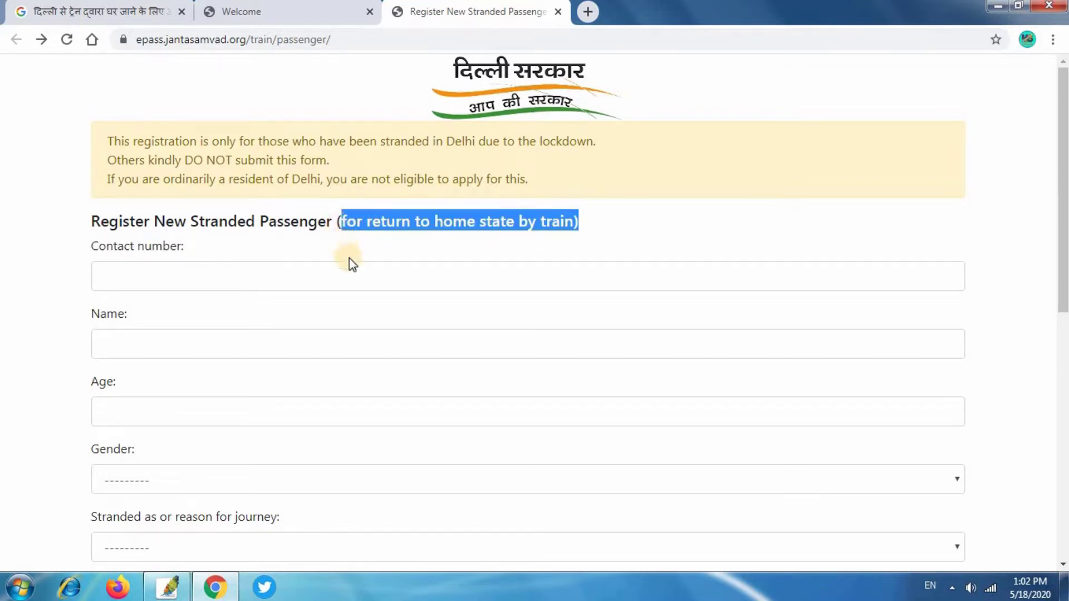
click(349, 258)
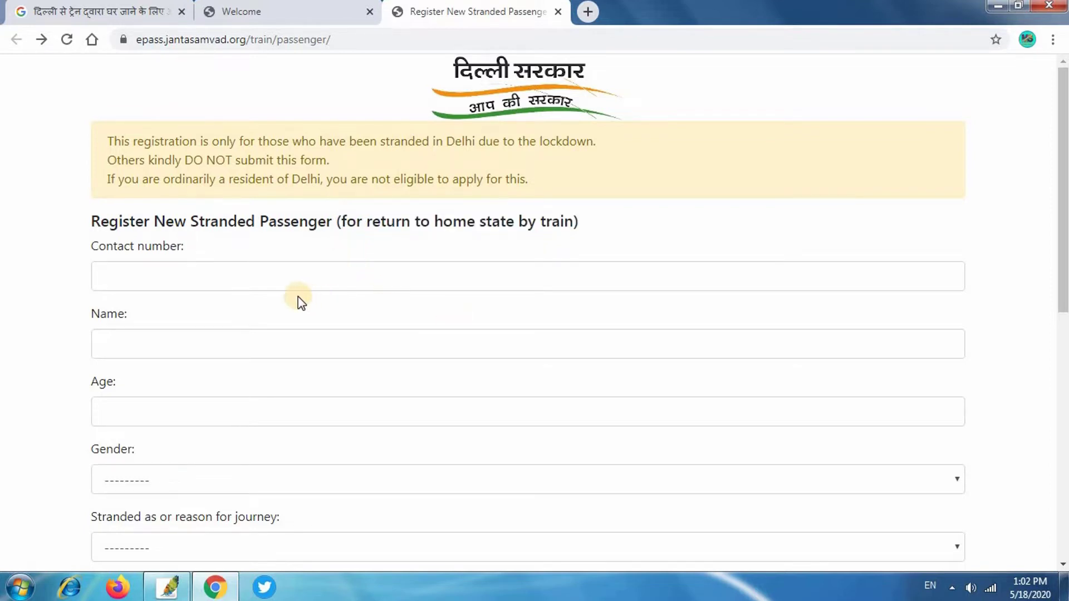
Fill in the passenger's contact number and full name with the saved suggestions.
click(229, 280)
click(203, 315)
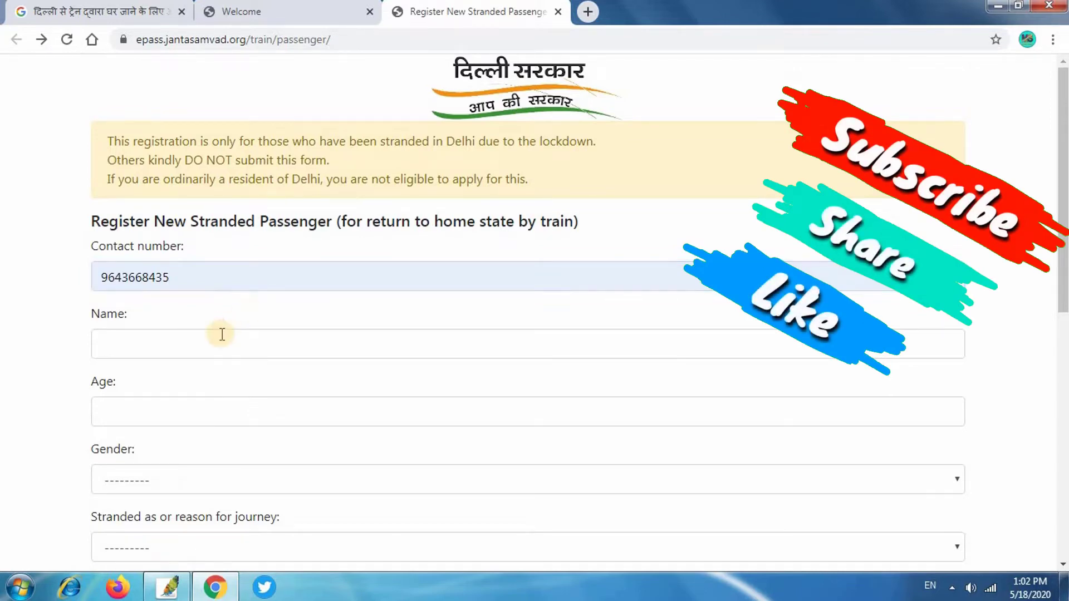
click(201, 356)
click(194, 462)
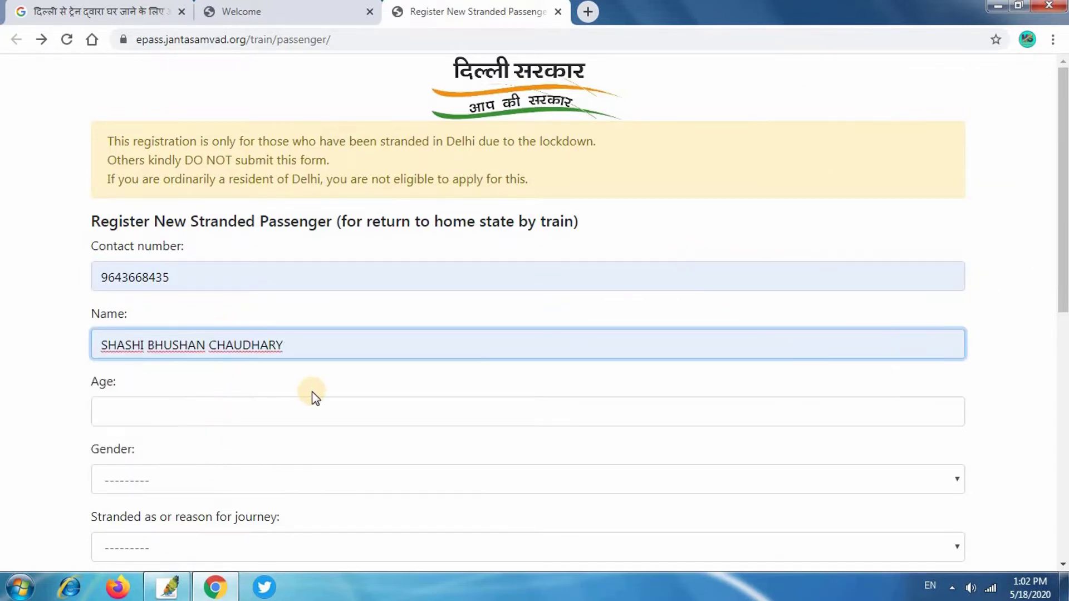
Set the passenger's gender to Male and the reason for journey to Migrant Labour.
scroll(312, 392, down, 2)
click(242, 336)
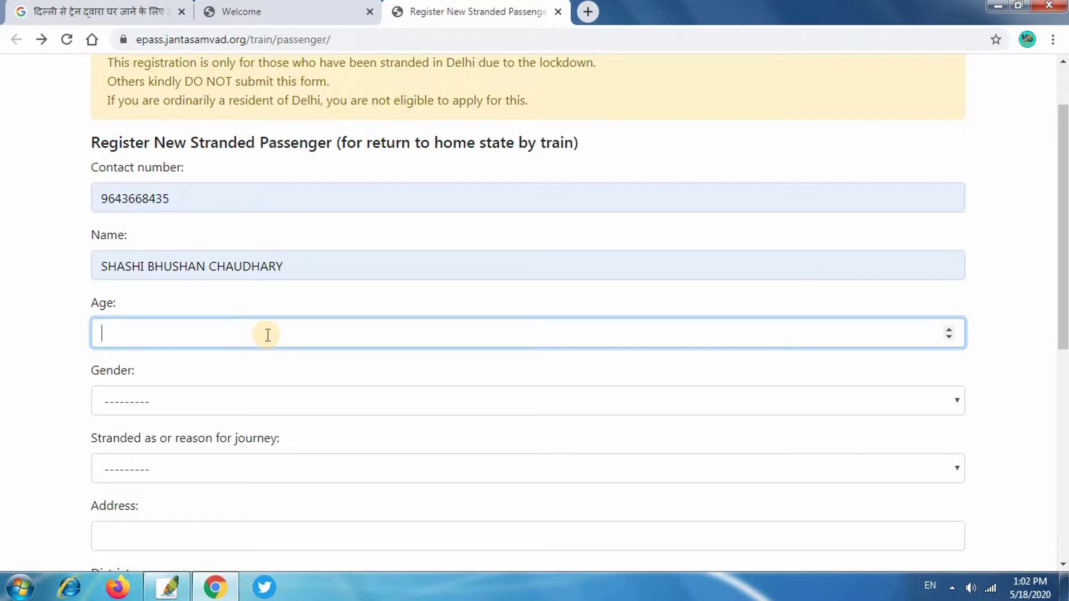
click(200, 401)
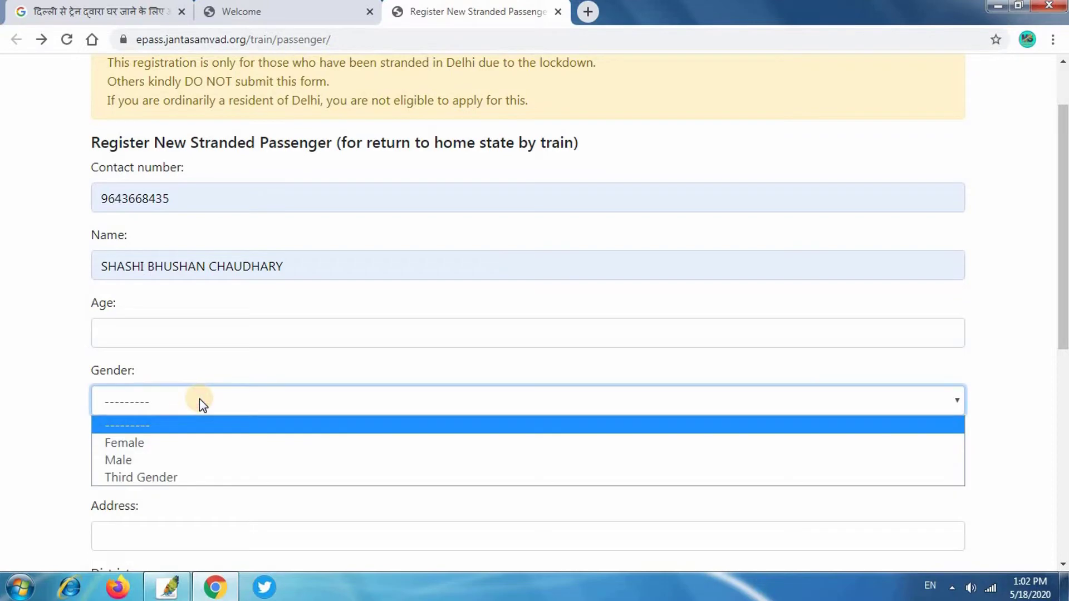
click(152, 463)
scroll(234, 429, down, 1)
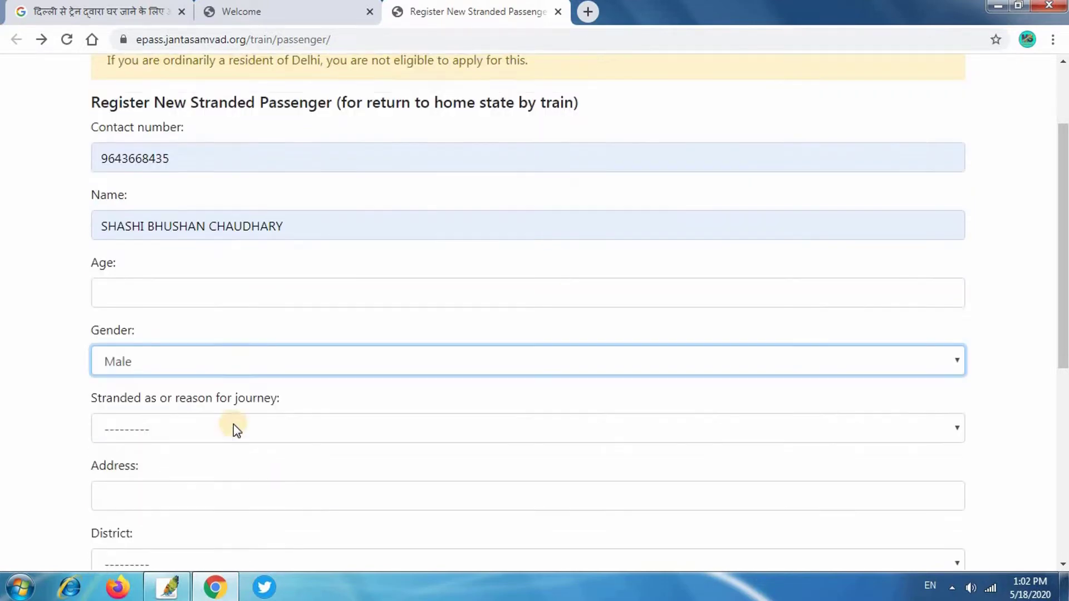
scroll(234, 426, down, 1)
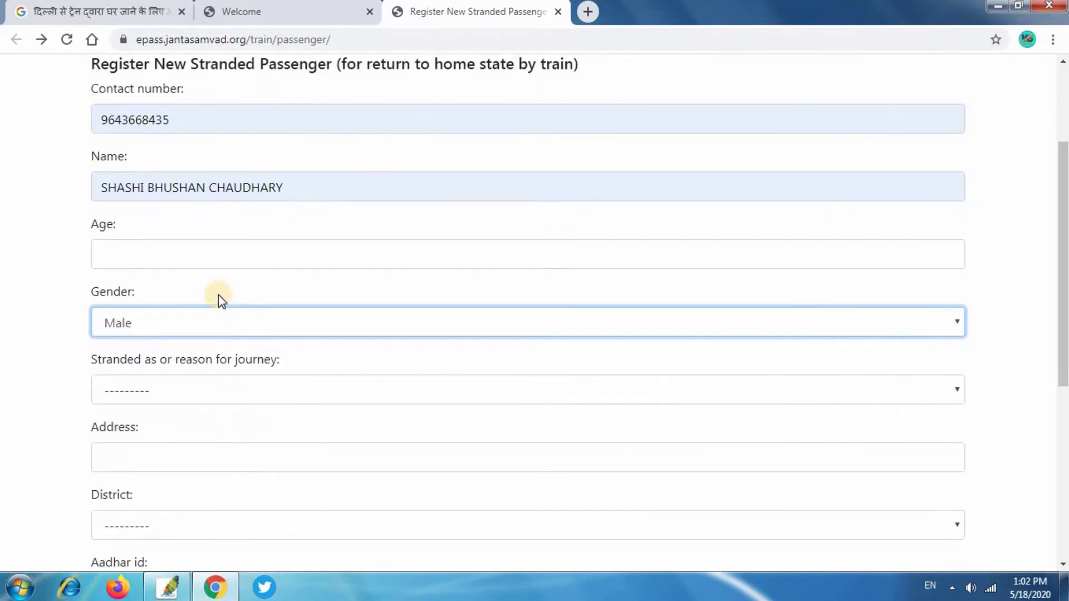
click(221, 390)
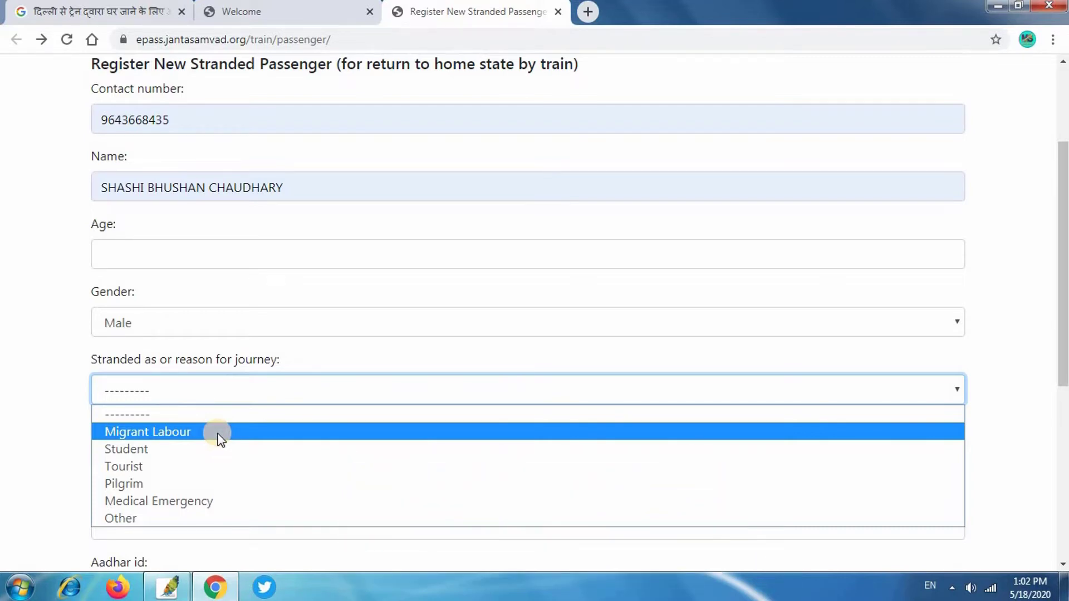
click(194, 432)
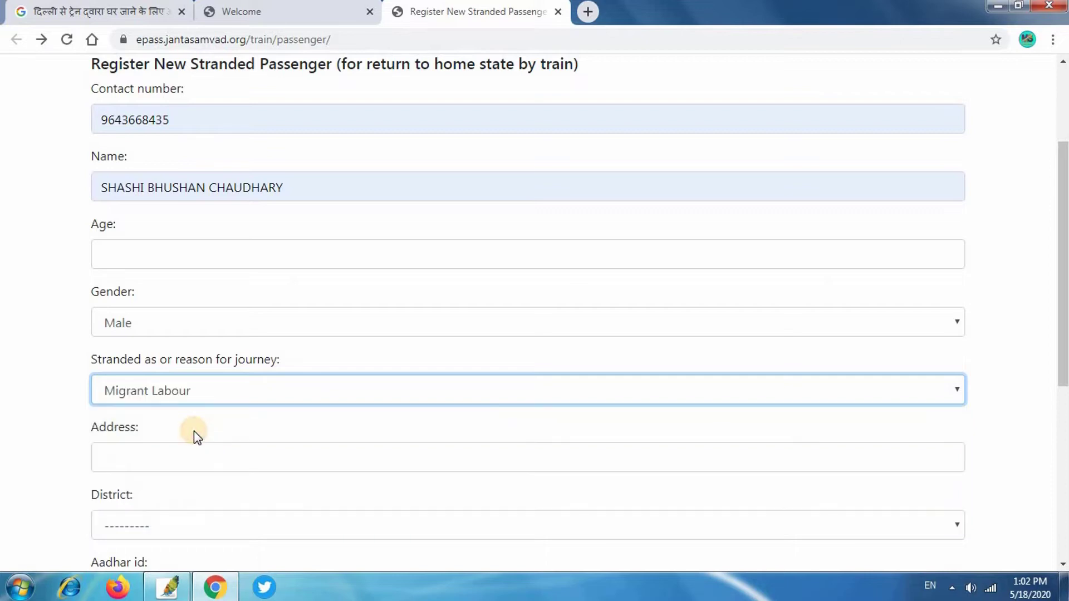
Set the passenger's current district to New Delhi, leaving the address empty.
click(160, 454)
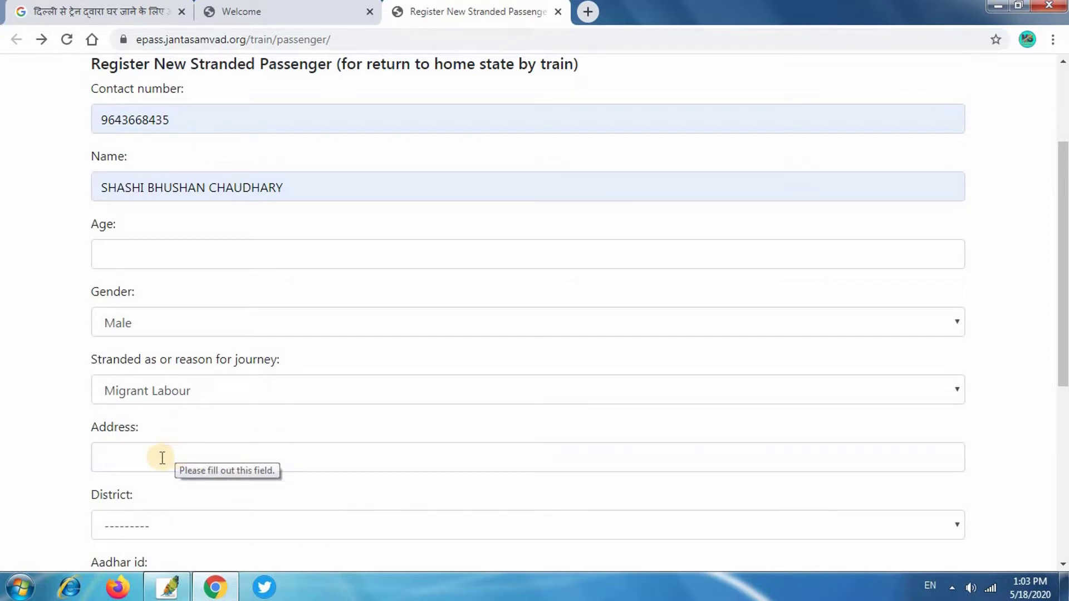
scroll(162, 458, down, 1)
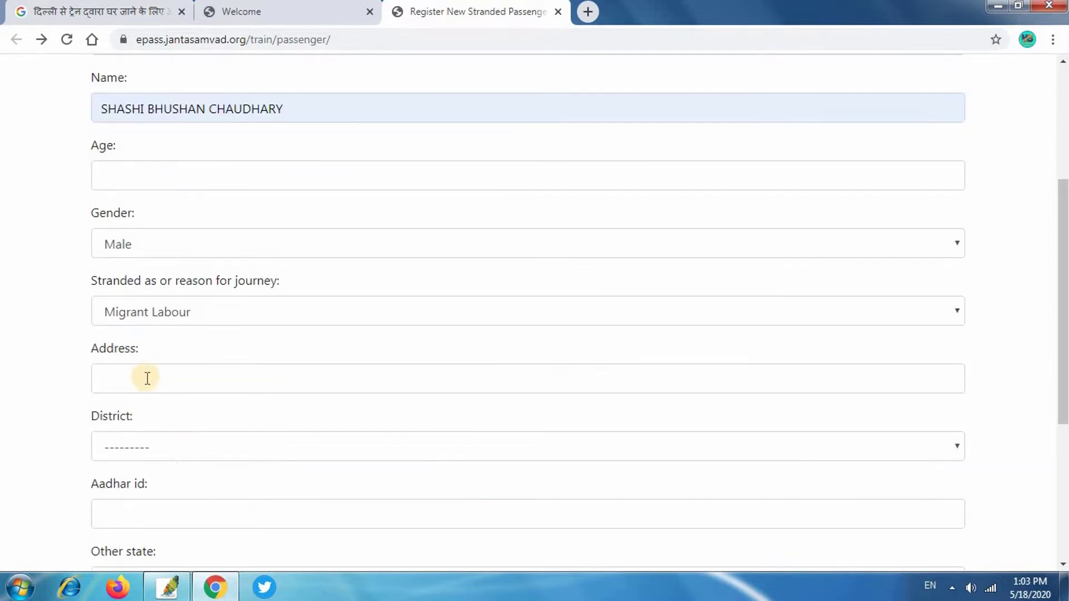
click(149, 446)
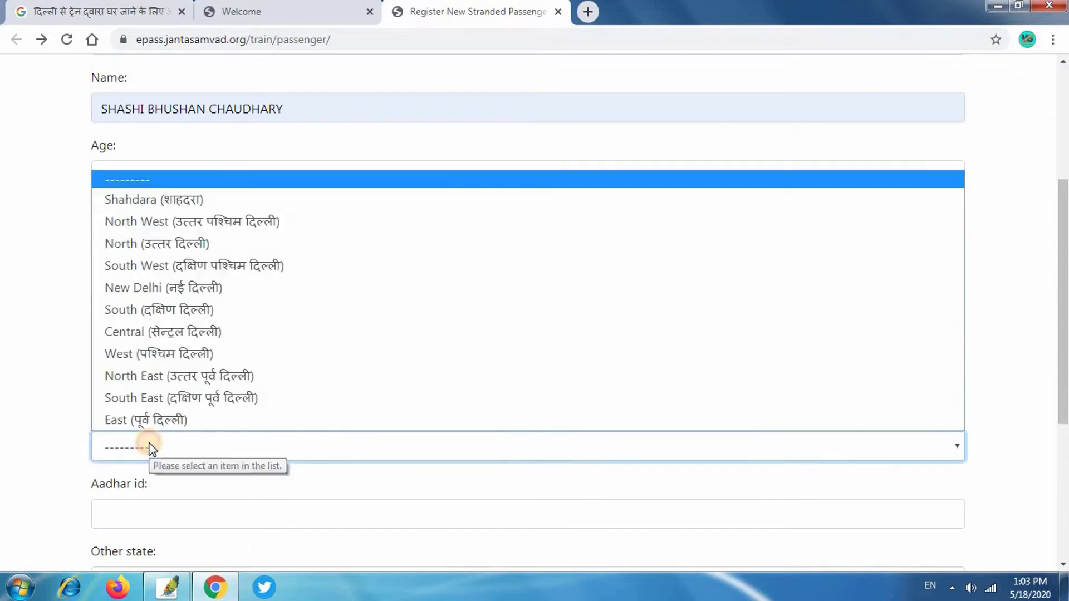
click(233, 294)
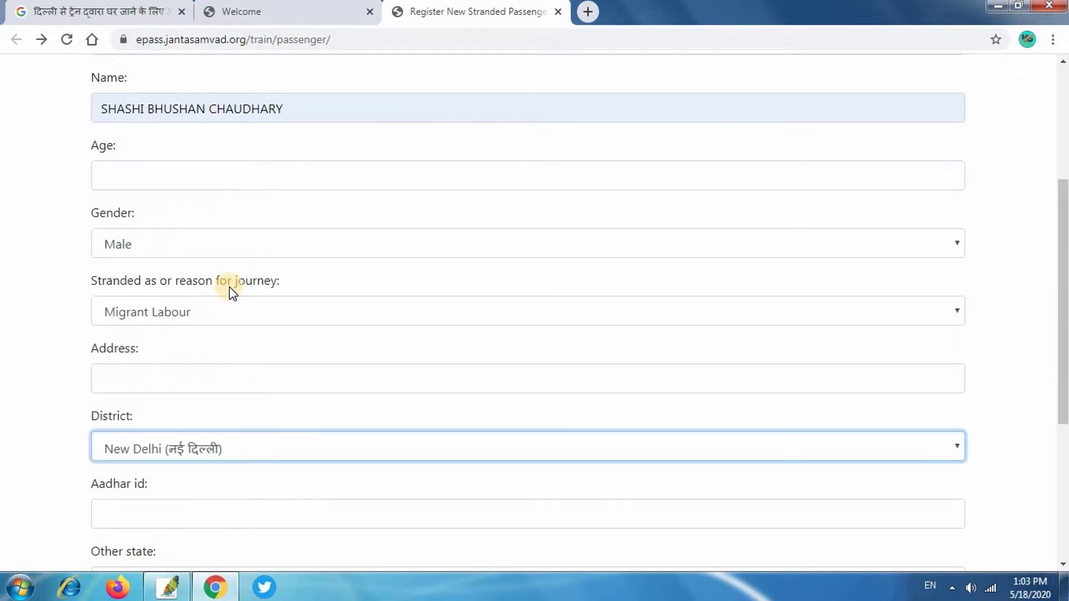
Fill in the passenger's Aadhar id with the saved suggestion.
scroll(334, 354, down, 2)
click(284, 357)
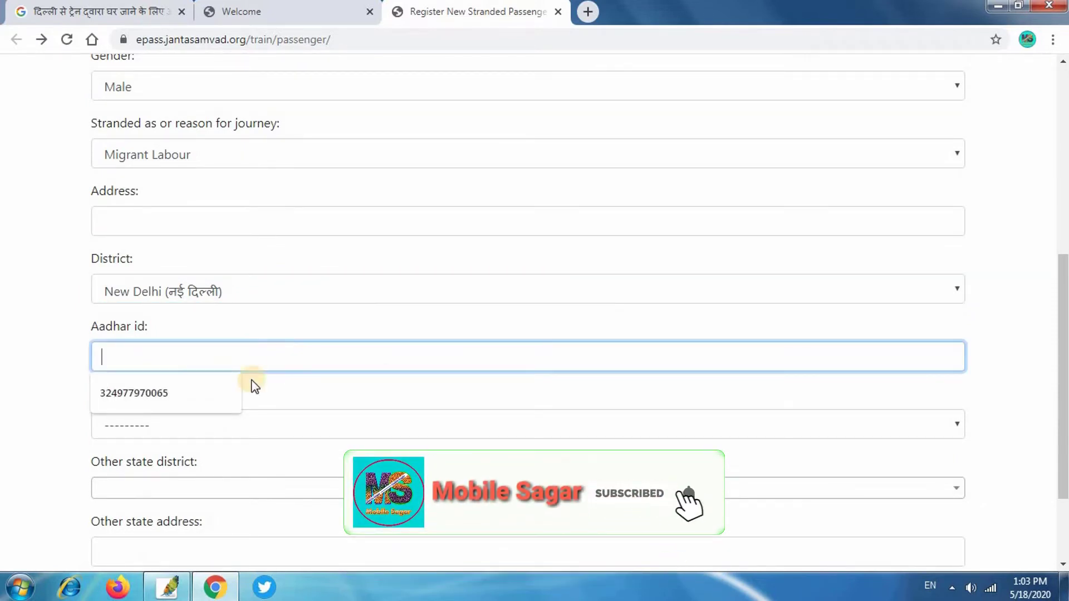
click(192, 392)
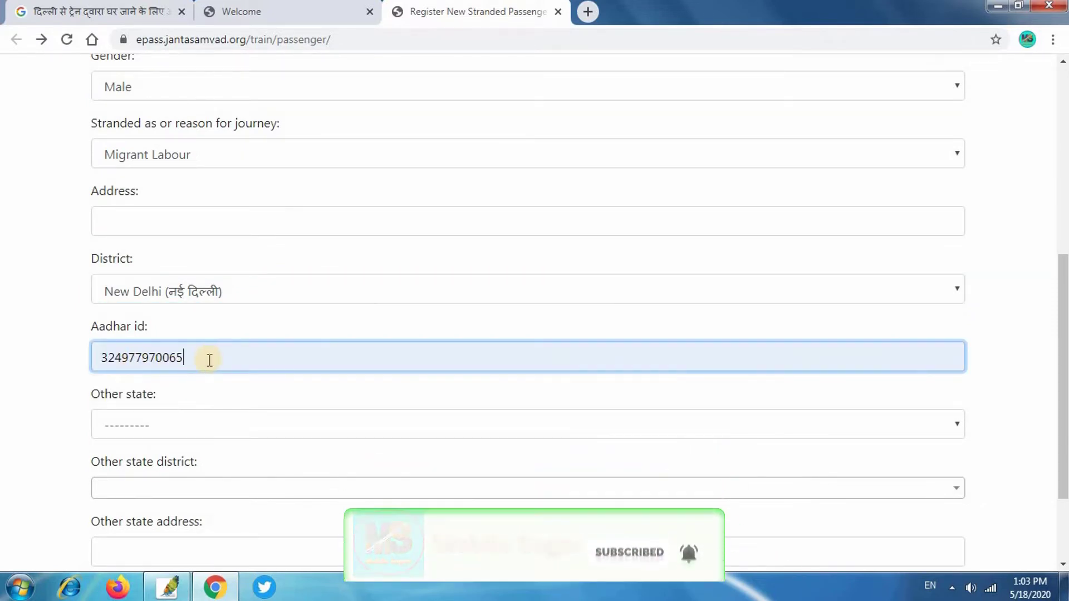
Choose Uttar Pradesh as the other state and review the available states.
scroll(210, 368, down, 1)
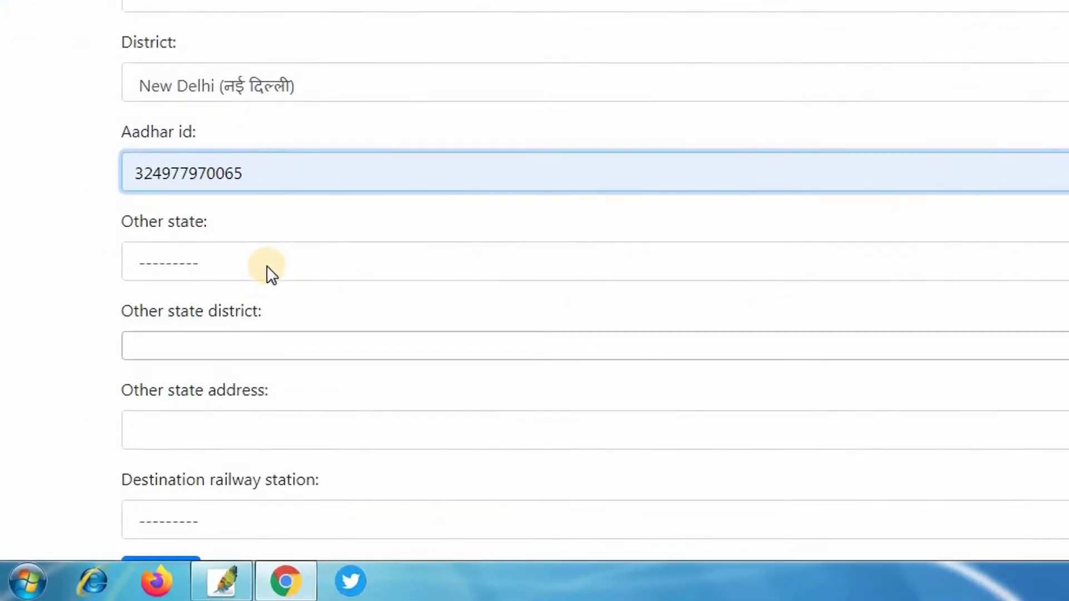
click(266, 266)
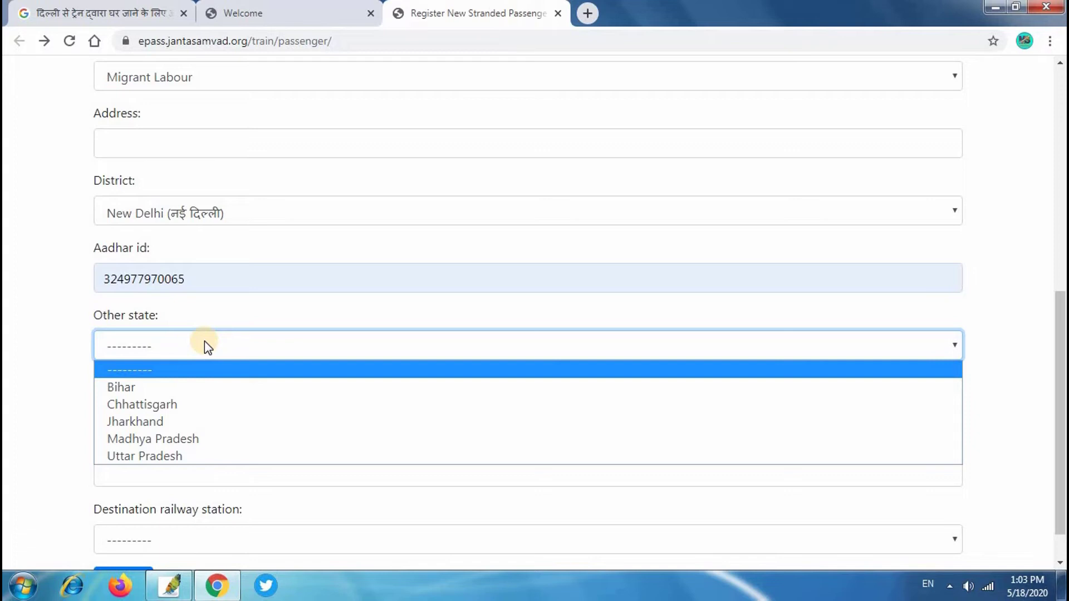
click(170, 456)
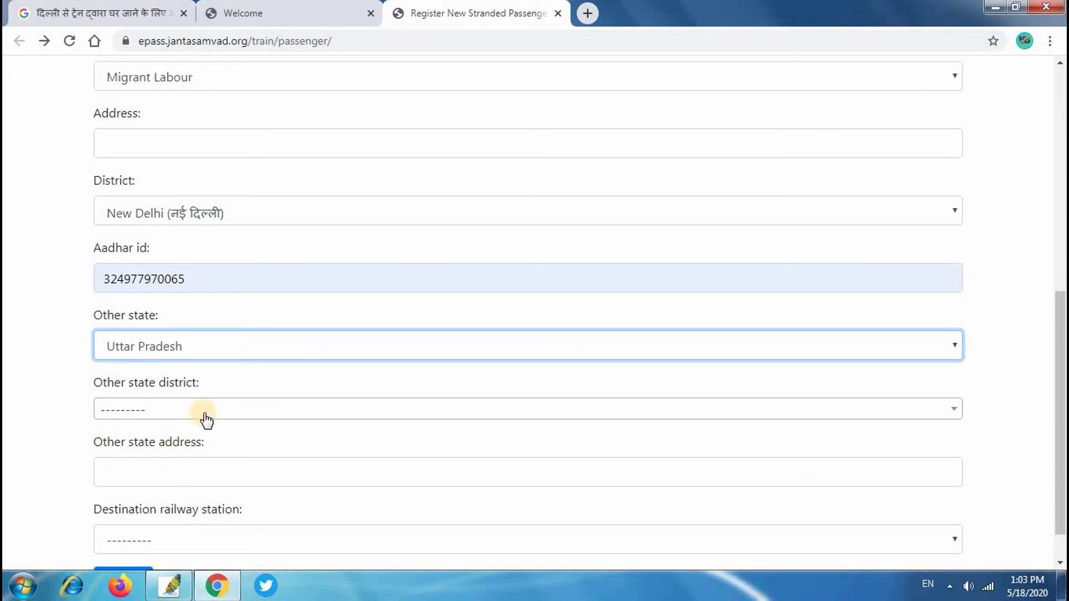
click(250, 355)
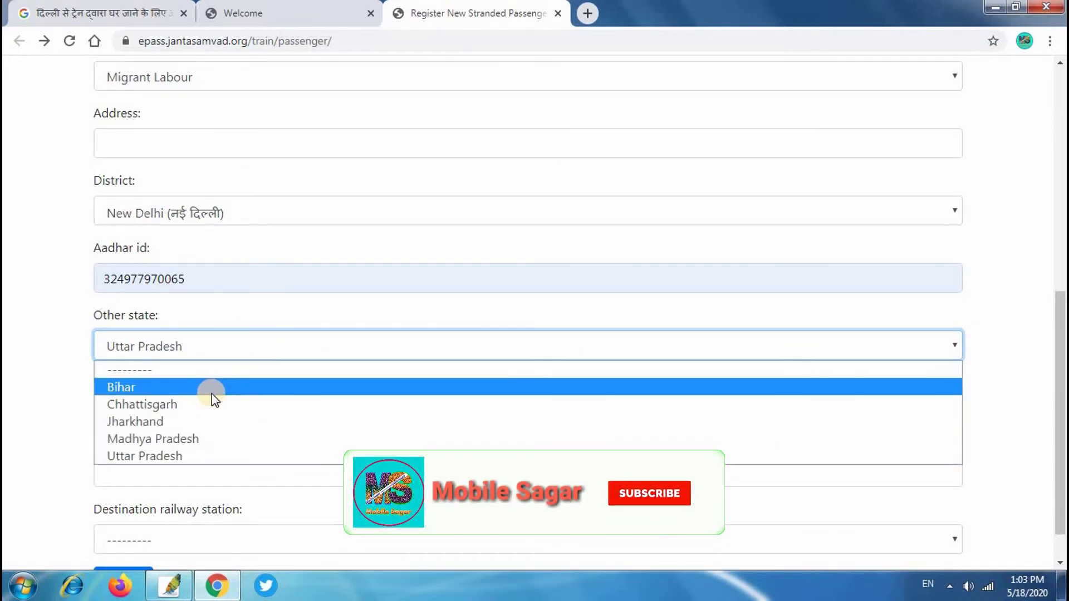
click(222, 345)
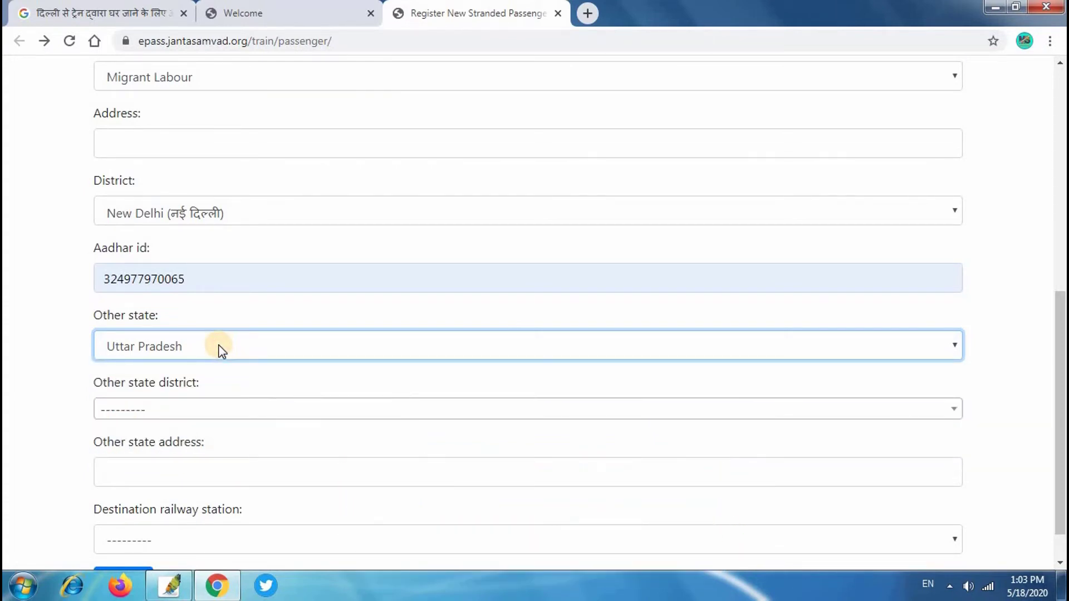
Select Barreilly as the other state district, leaving the other state address empty.
scroll(221, 349, down, 1)
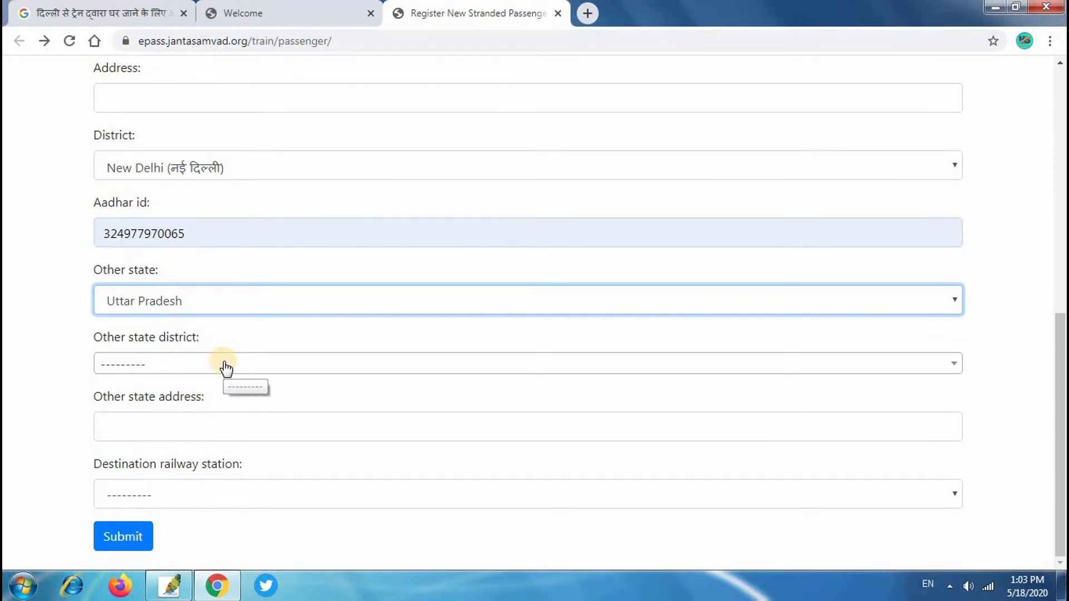
click(225, 366)
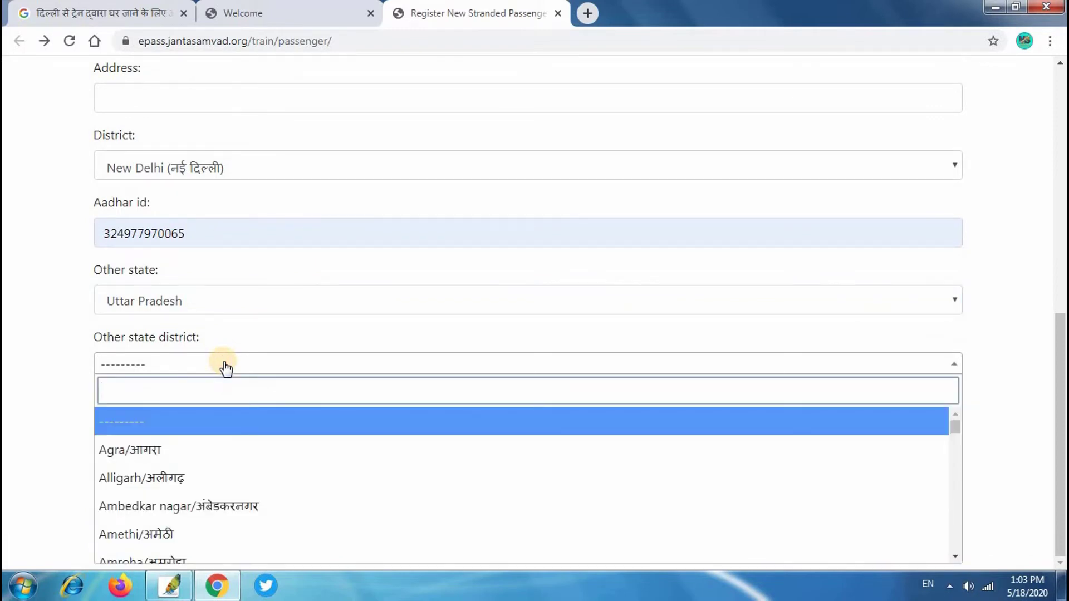
scroll(385, 500, down, 3)
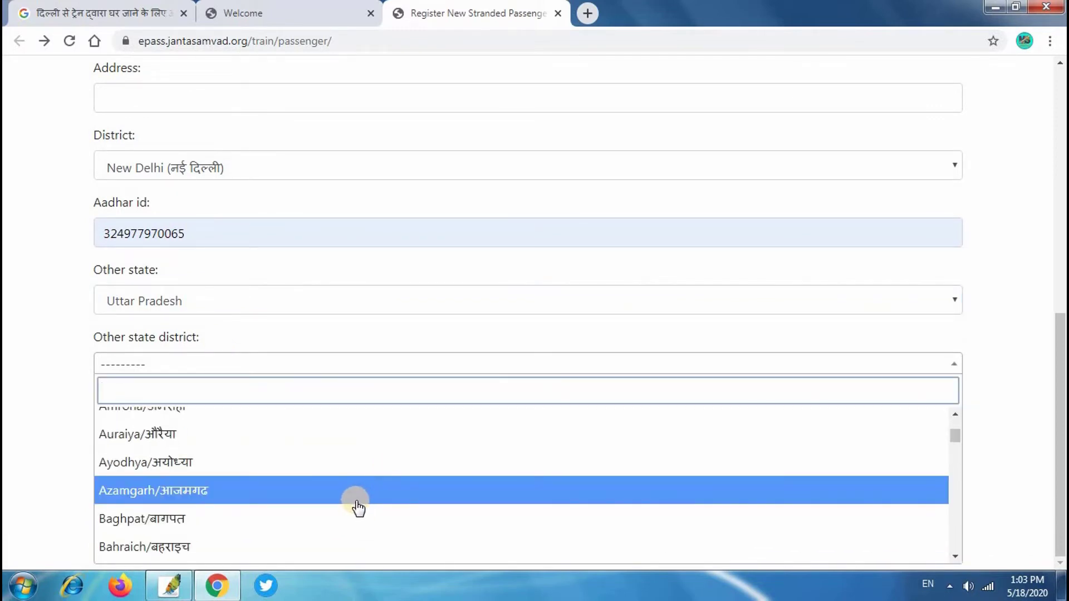
scroll(346, 504, down, 3)
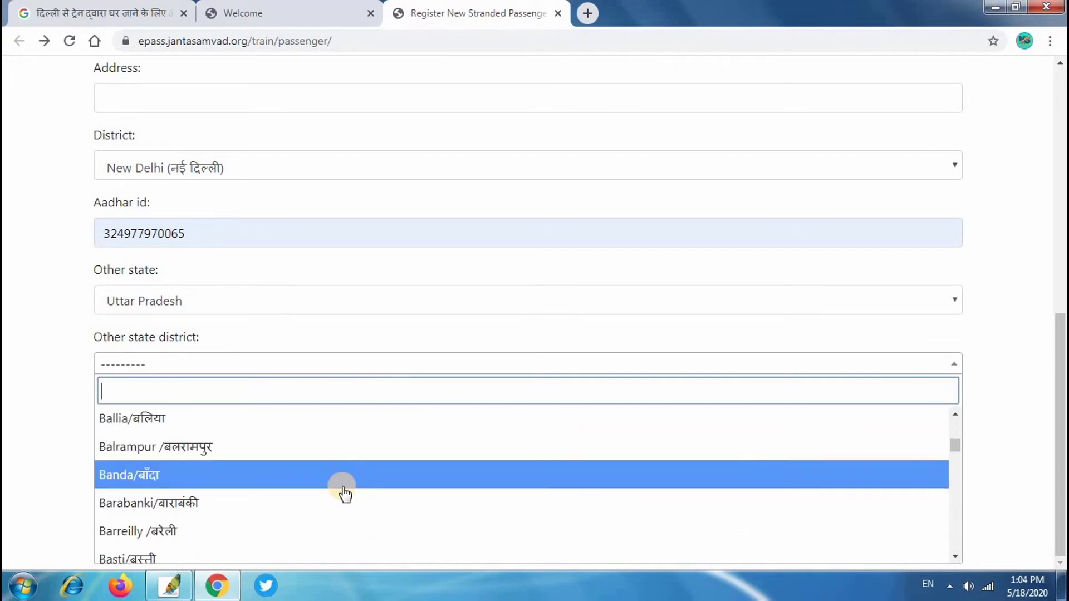
scroll(334, 496, down, 2)
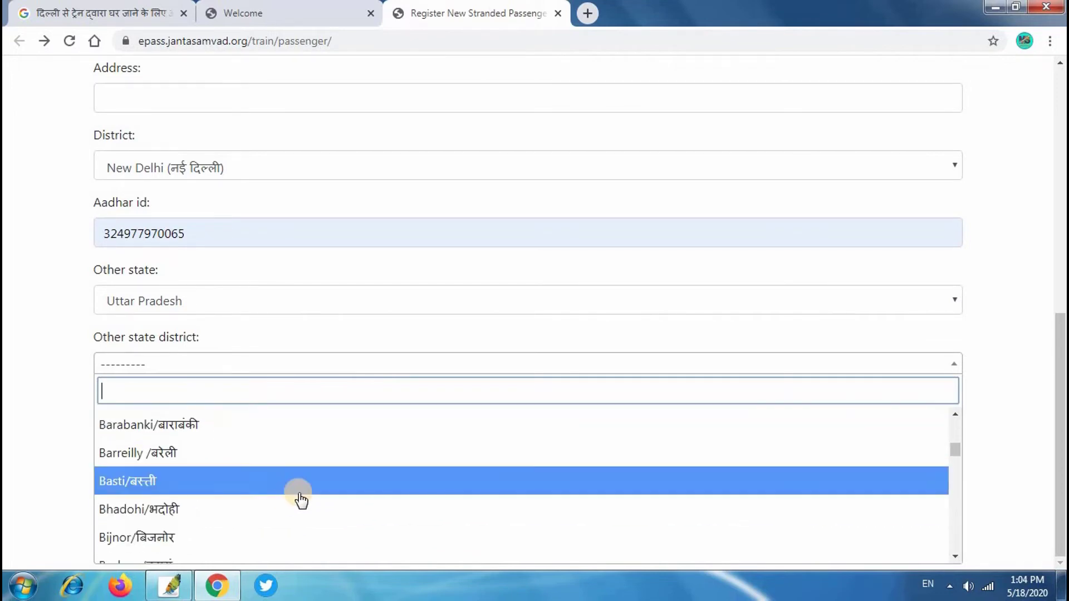
click(218, 465)
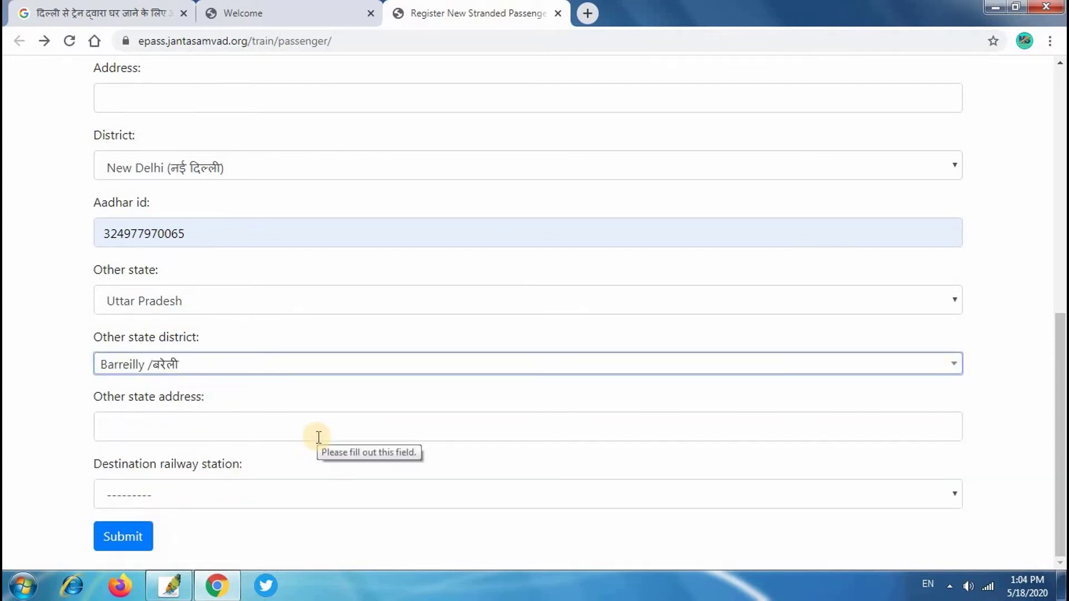
click(303, 436)
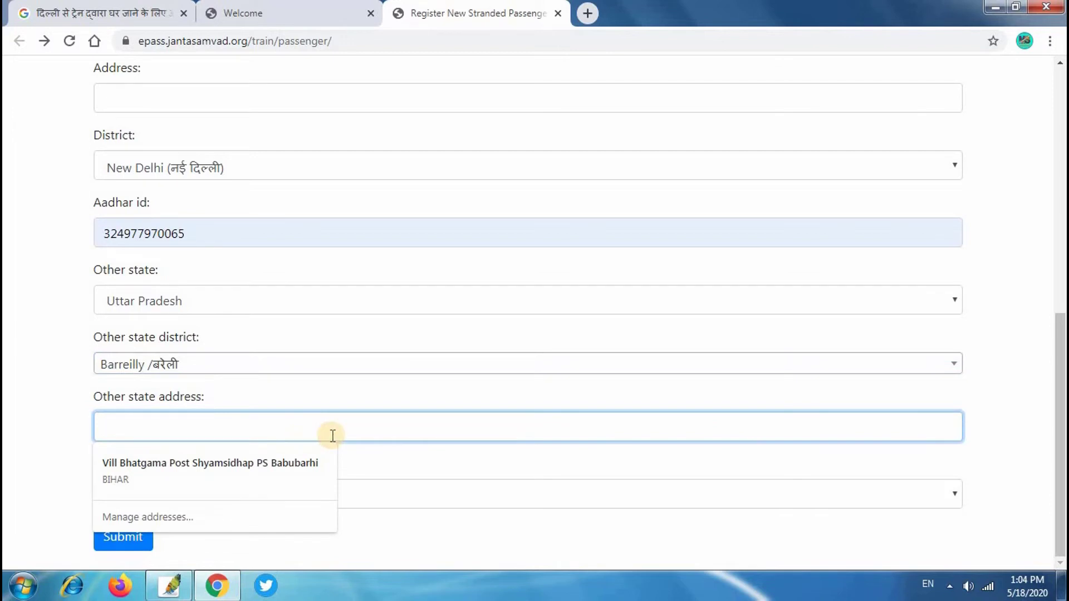
click(373, 399)
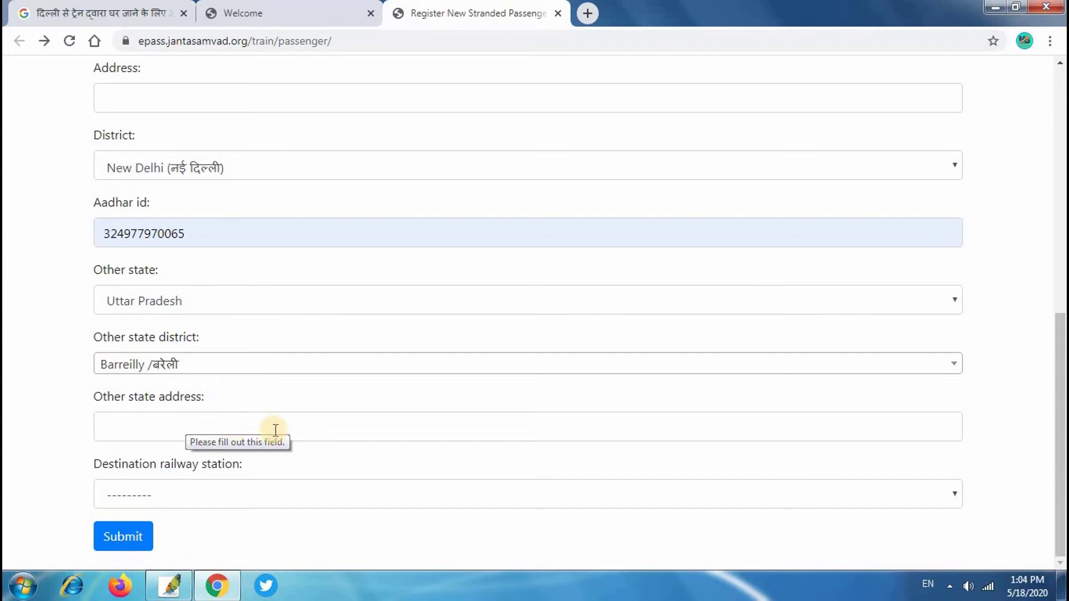
Choose Barelliy as the destination railway station and submit the registration form.
click(263, 499)
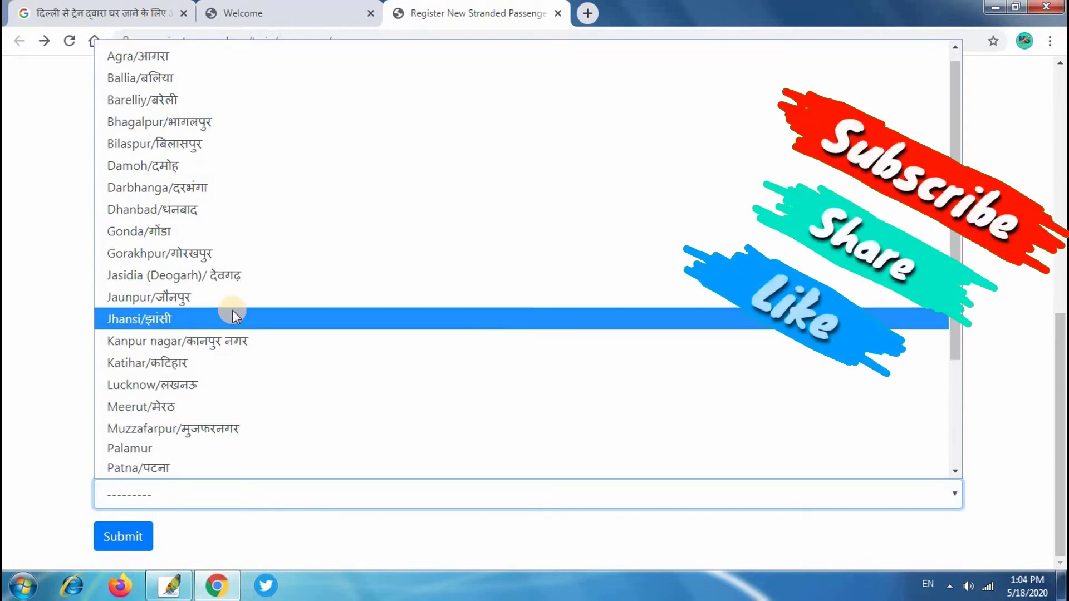
scroll(233, 446, down, 3)
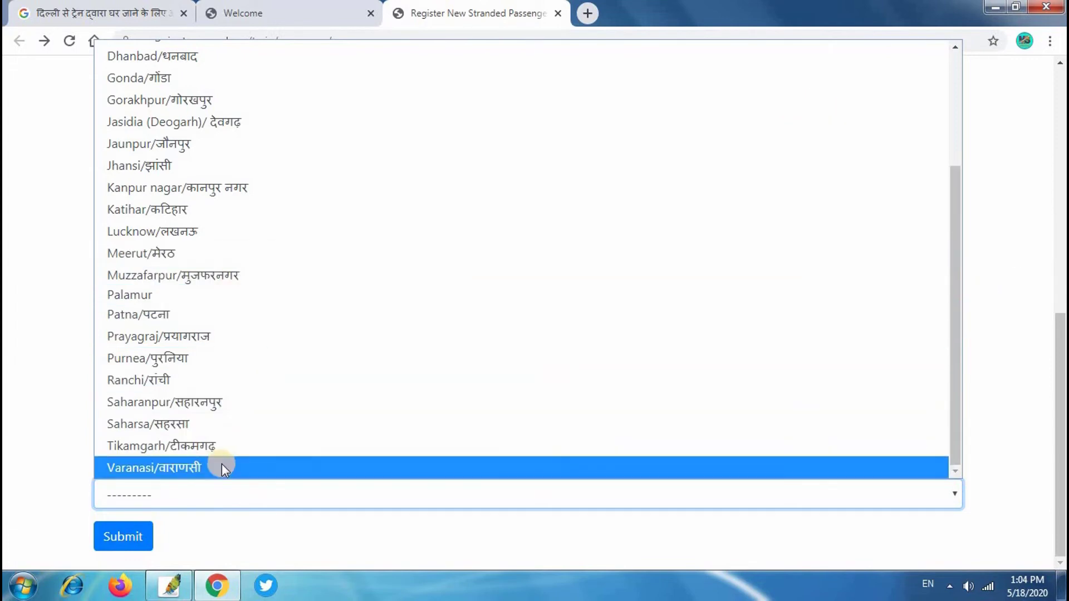
scroll(204, 201, up, 3)
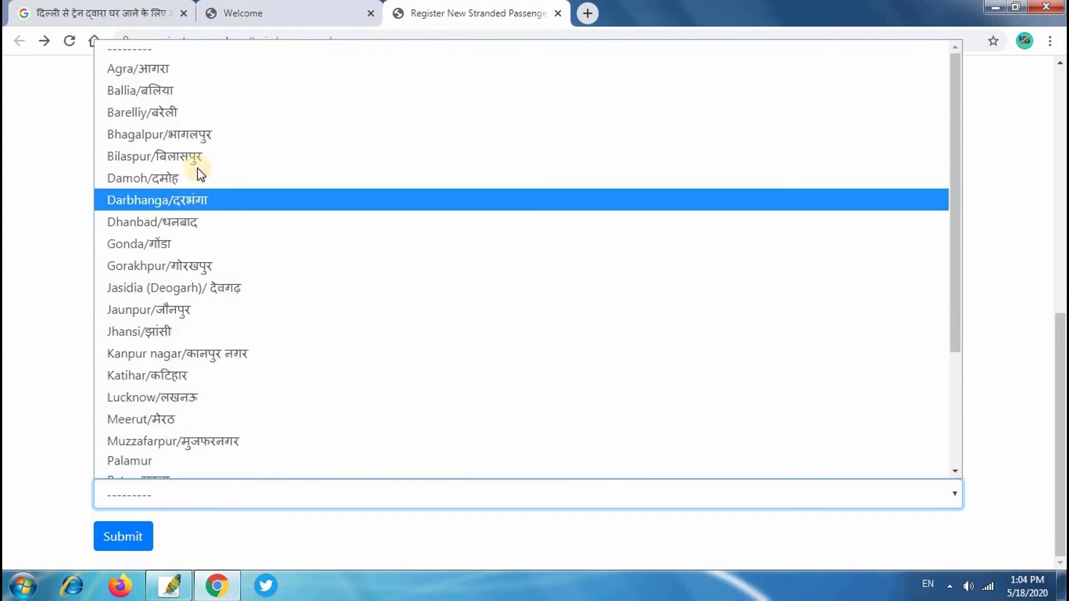
click(160, 114)
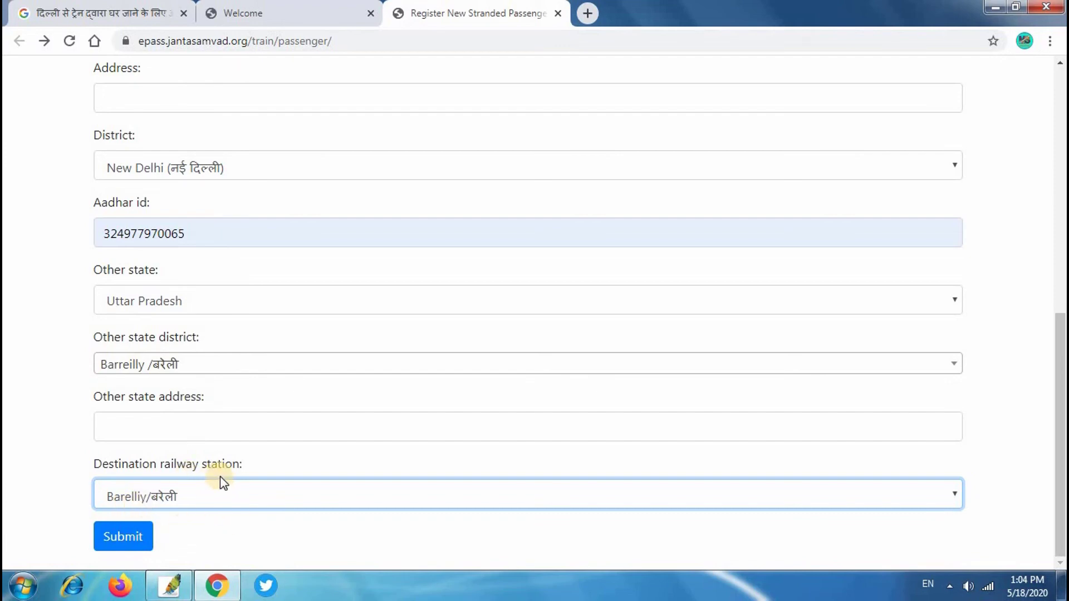
scroll(223, 484, up, 1)
scroll(201, 501, down, 1)
click(123, 543)
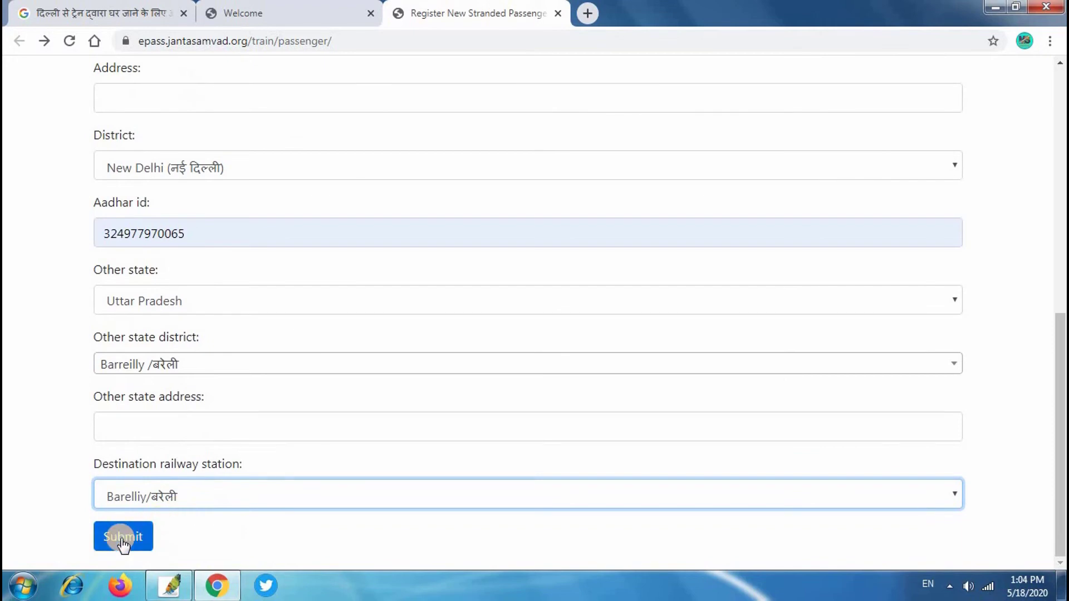